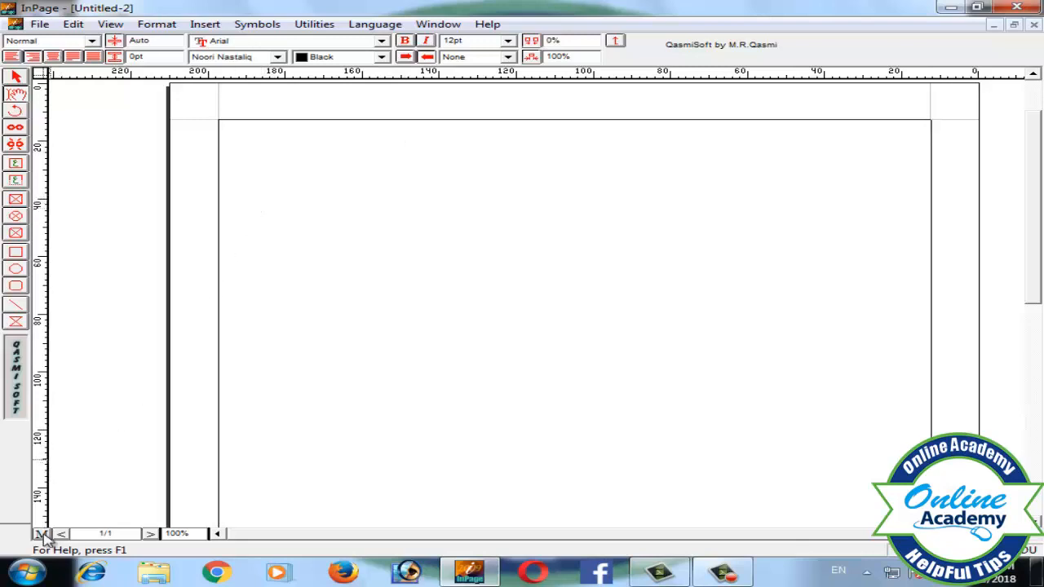
# On the master page, draw a text box at the header's right end and enter دسمبر 2018.
pyautogui.click(42, 534)
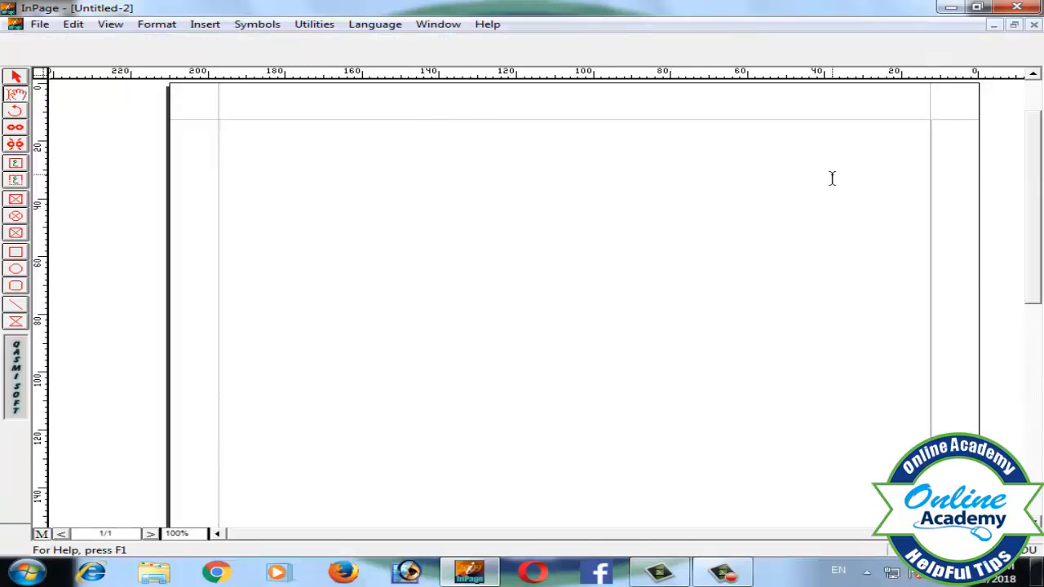
pyautogui.click(16, 166)
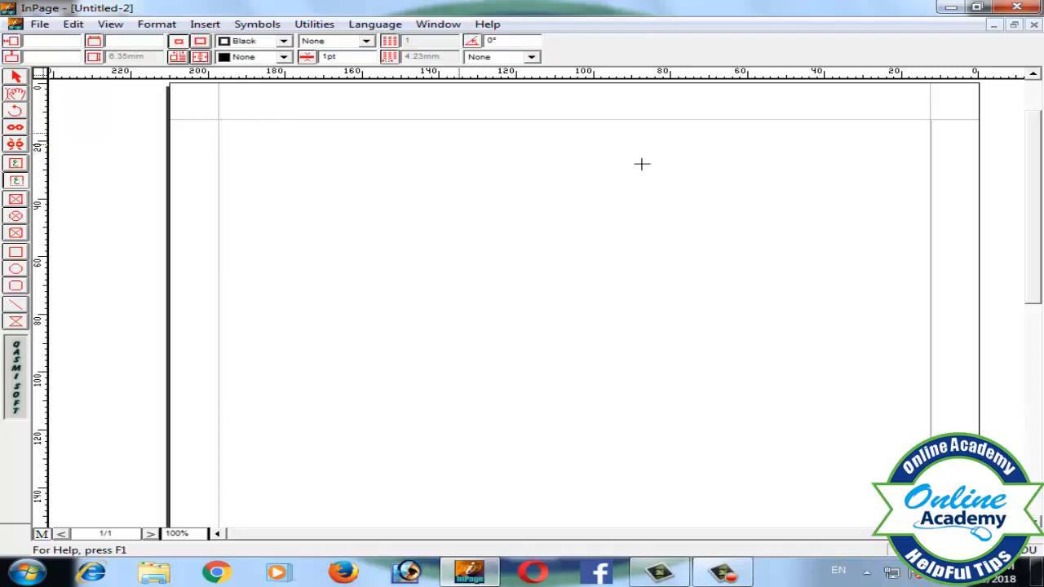
pyautogui.moveTo(805, 121); pyautogui.dragTo(924, 157)
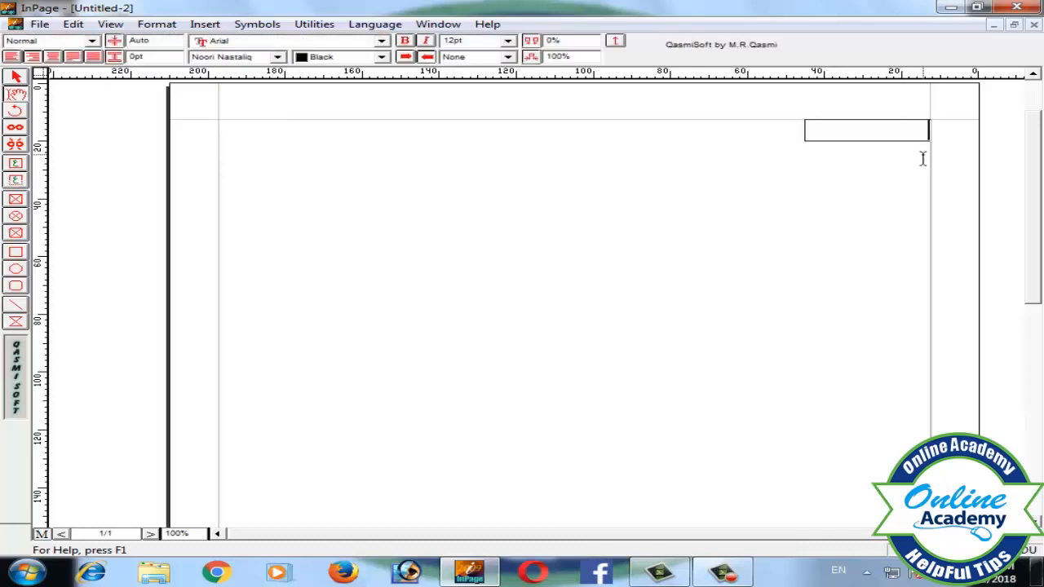
pyautogui.write('حس')
pyautogui.hotkey('ctrl', 'space')
pyautogui.write('20')
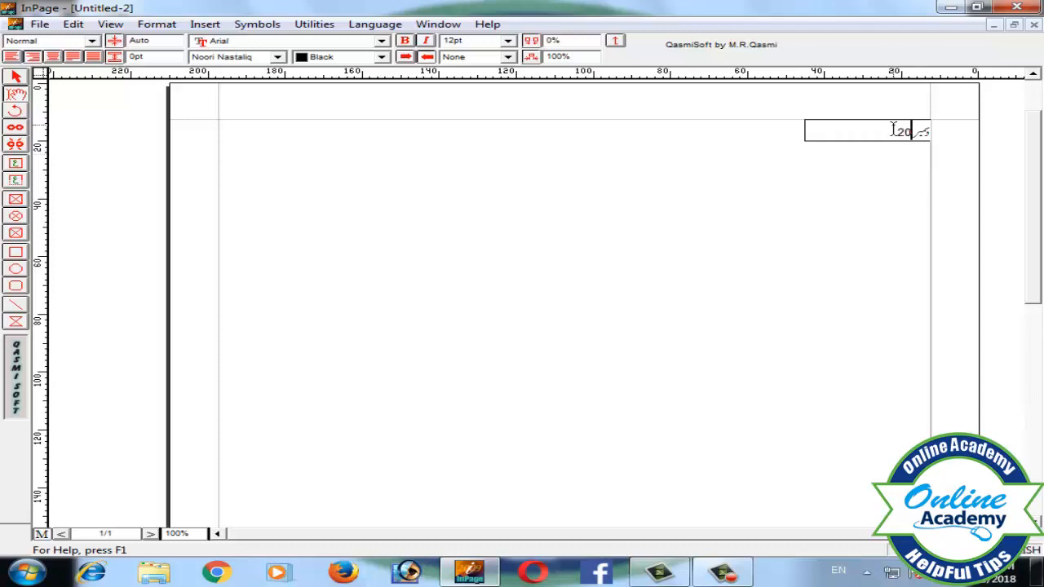
pyautogui.write('18')
pyautogui.hotkey('ctrl', 'space')
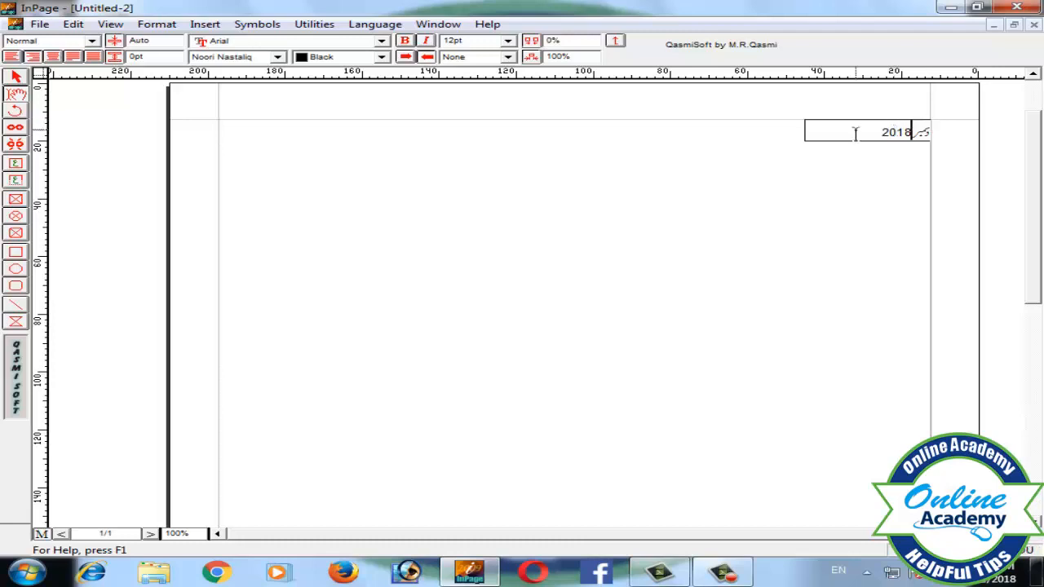
# Format the date text as centred, 14 pt, red and bold.
pyautogui.moveTo(896, 132); pyautogui.dragTo(926, 130)
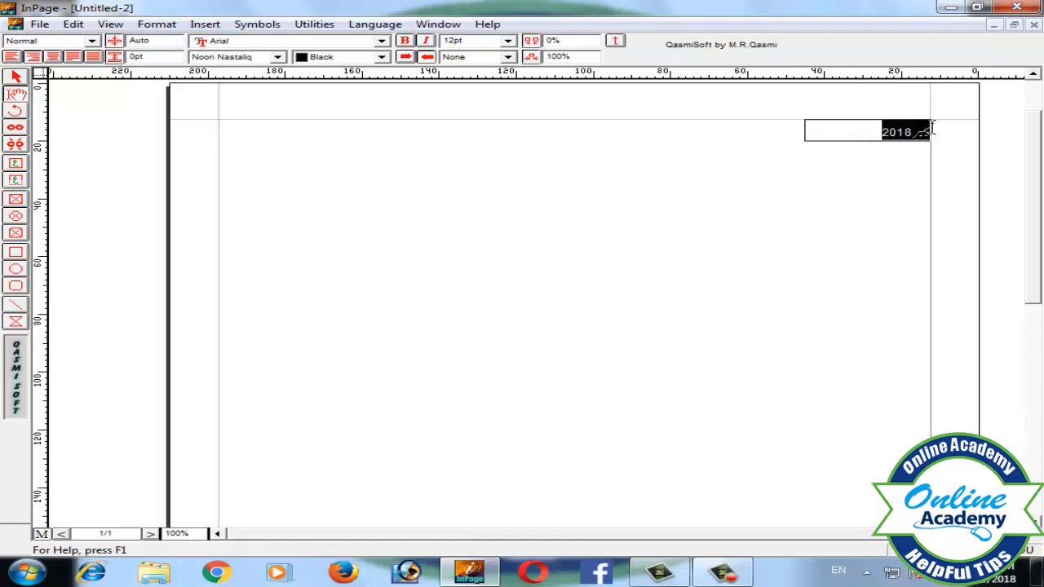
pyautogui.click(52, 56)
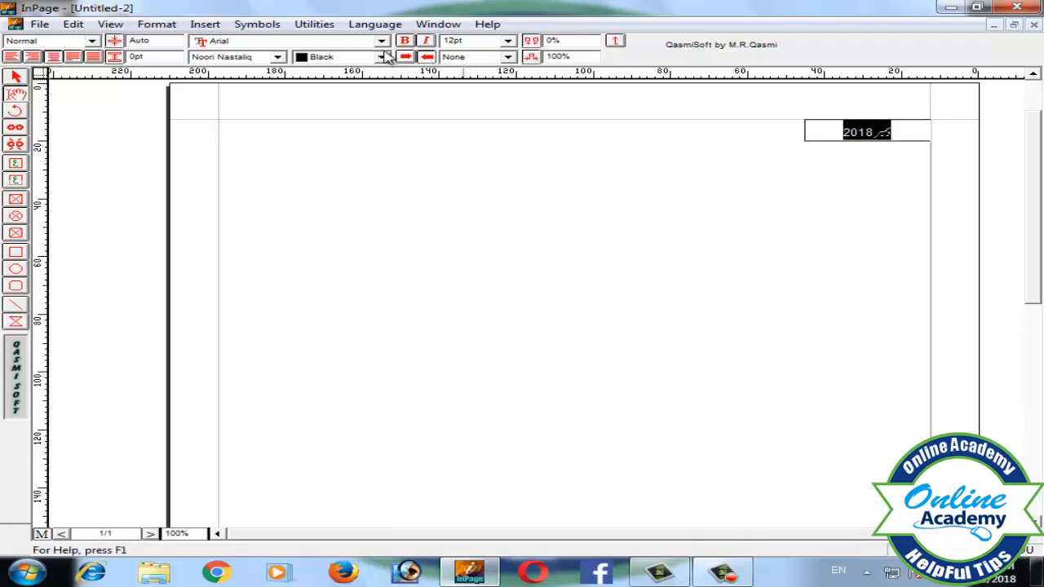
pyautogui.click(500, 42)
pyautogui.click(457, 84)
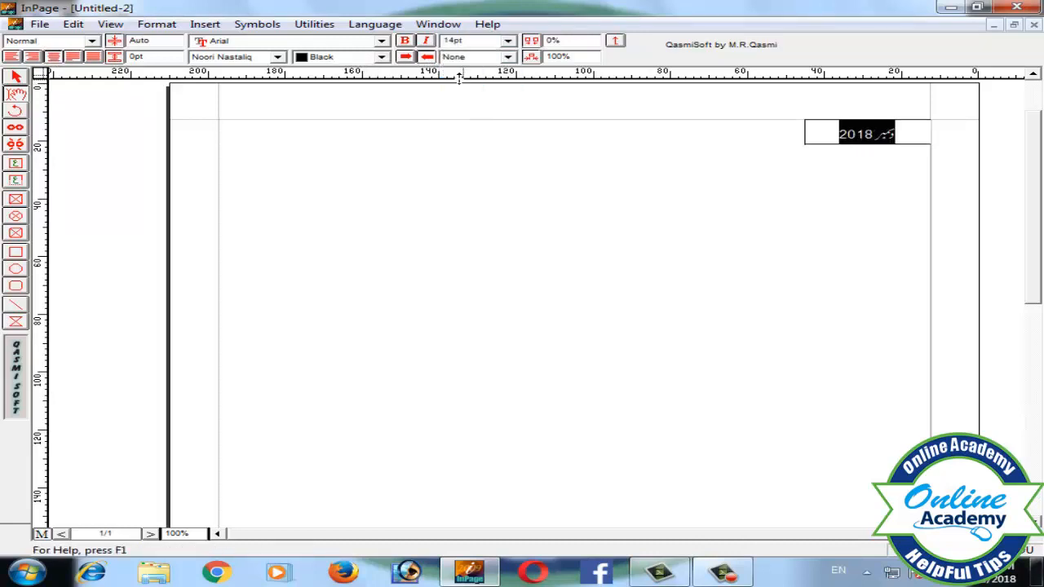
pyautogui.click(381, 57)
pyautogui.click(336, 98)
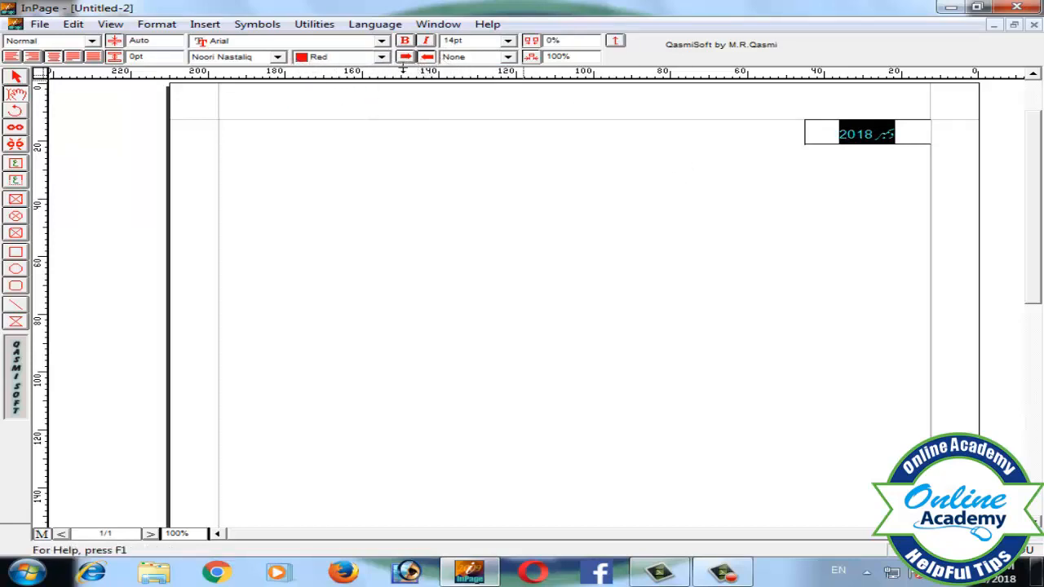
pyautogui.hotkey('ctrl', 'b')
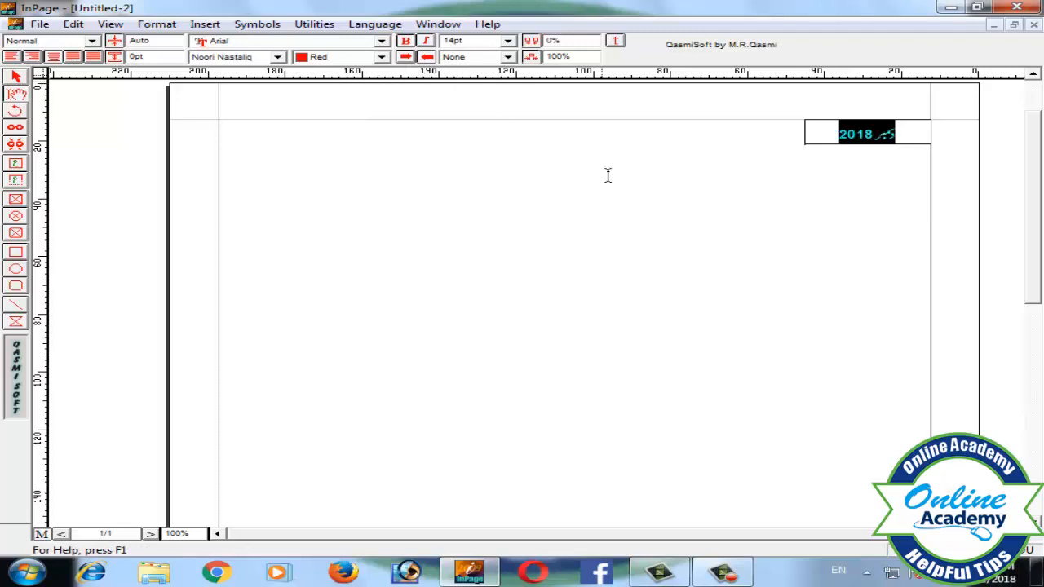
# Draw a text box in the middle of the header, insert an automatic page number and centre it.
pyautogui.click(16, 181)
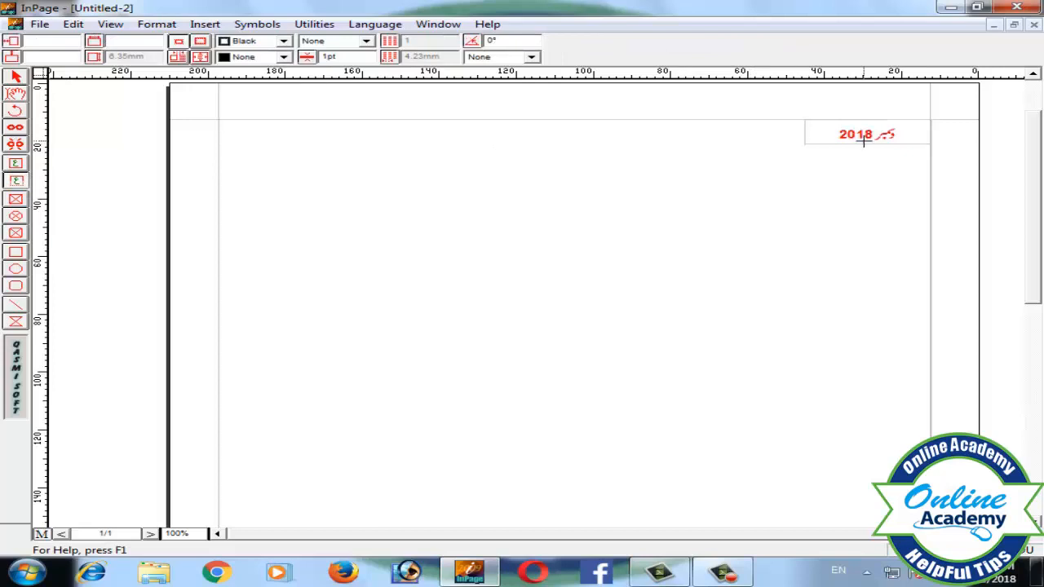
pyautogui.moveTo(510, 120)
pyautogui.mouseDown()
pyautogui.moveTo(563, 130)
pyautogui.moveTo(563, 140)
pyautogui.mouseUp()
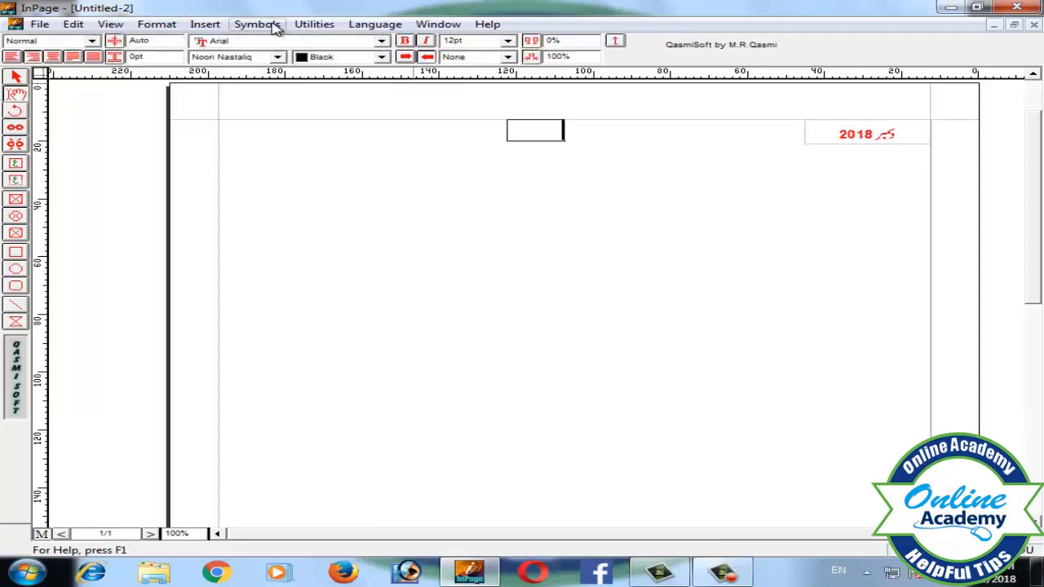
pyautogui.click(204, 25)
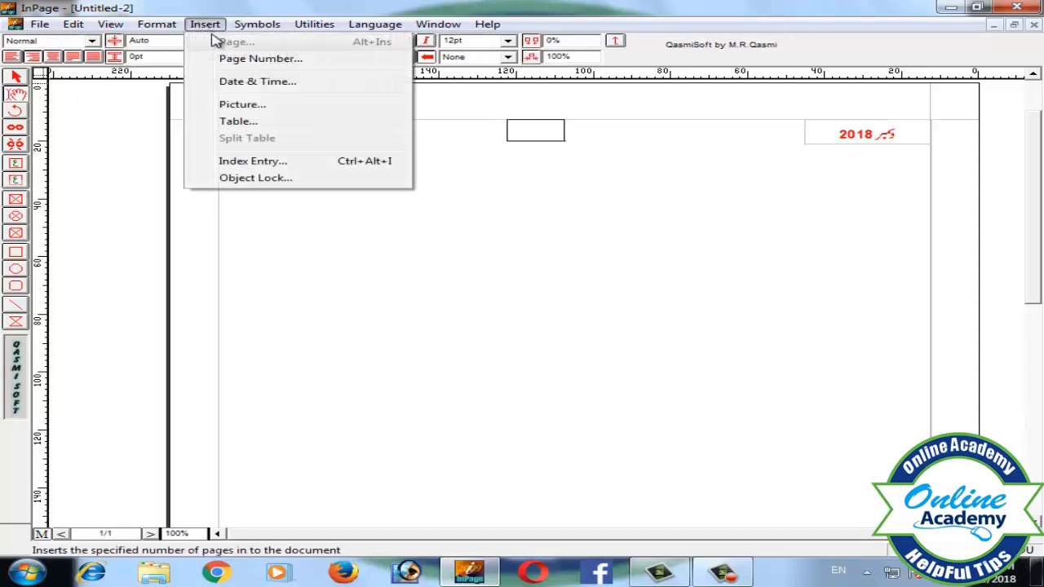
pyautogui.click(259, 59)
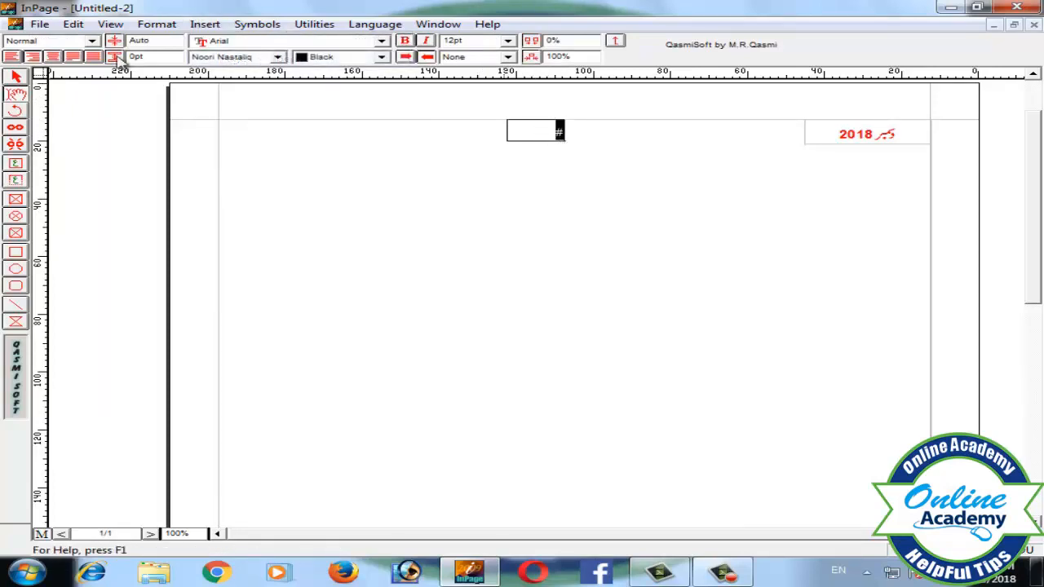
pyautogui.click(51, 59)
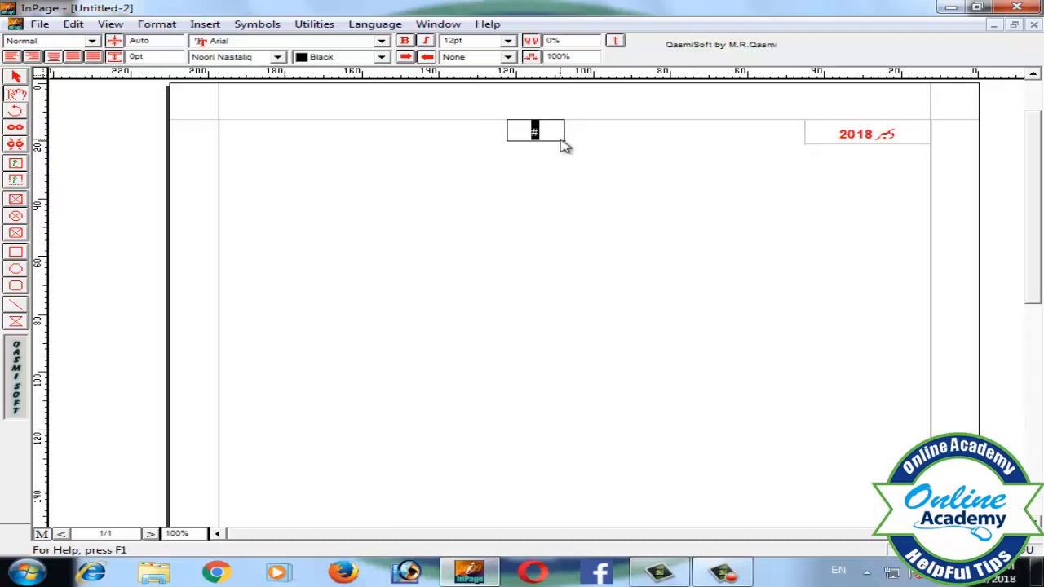
# Draw a text box at the header's left end and enter آن لائن اکیڈمی.
pyautogui.click(14, 182)
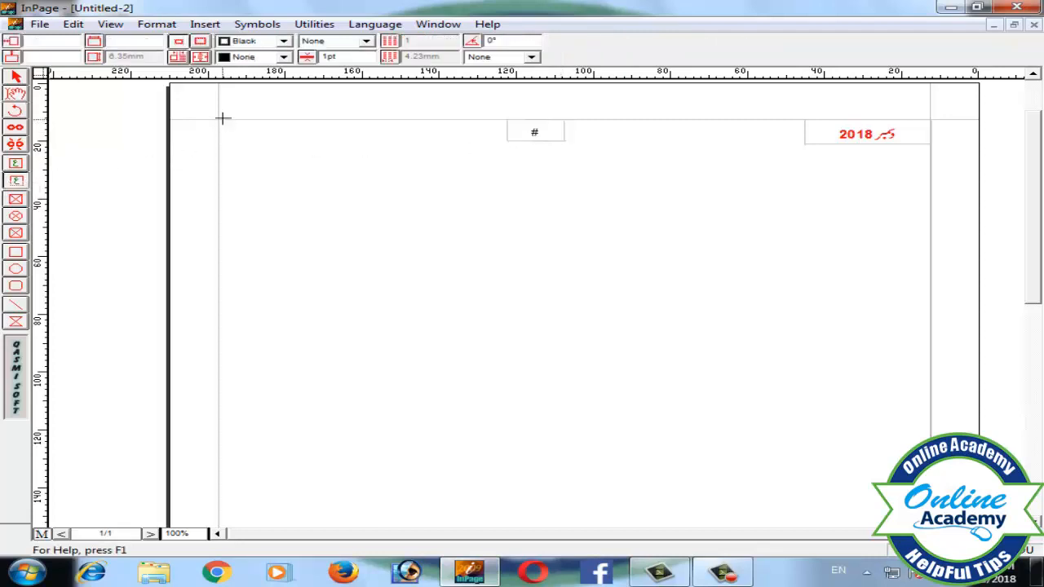
pyautogui.moveTo(219, 120); pyautogui.dragTo(335, 141)
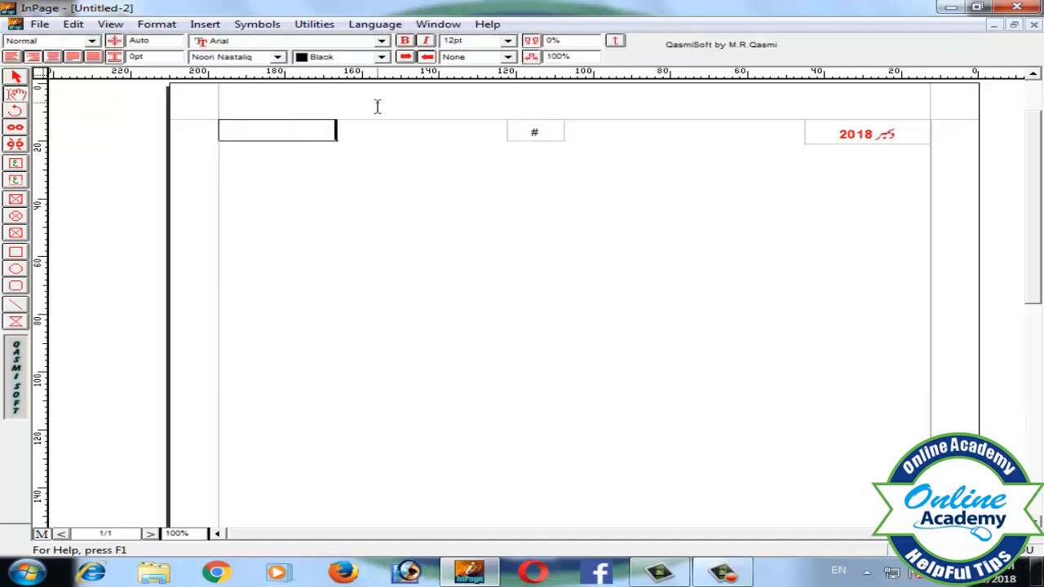
pyautogui.write('آن لائن اکیڈمی')
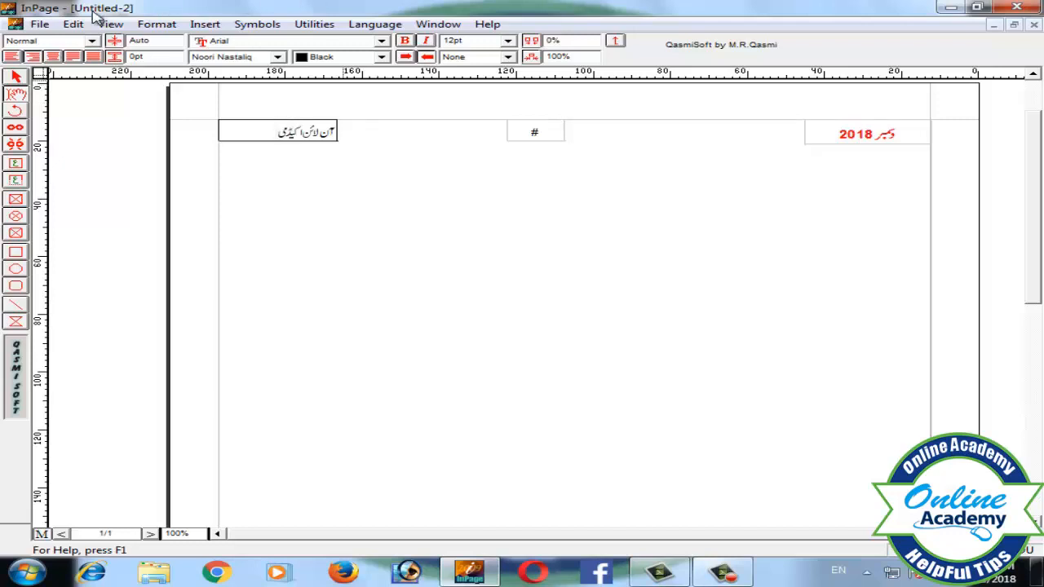
# Format the academy name as red, bold, 14 pt and centred.
pyautogui.moveTo(259, 133); pyautogui.dragTo(340, 137)
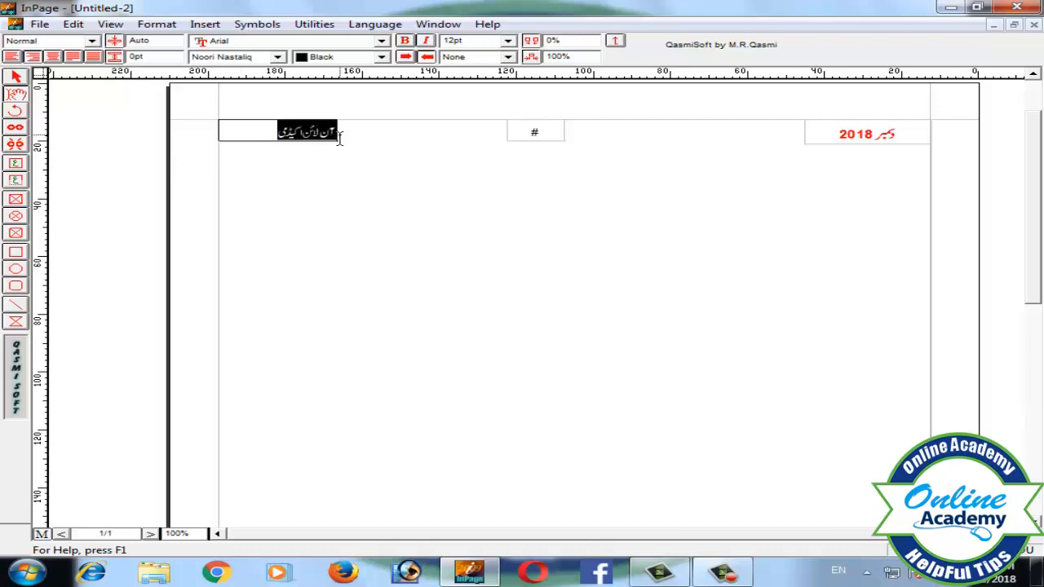
pyautogui.click(381, 56)
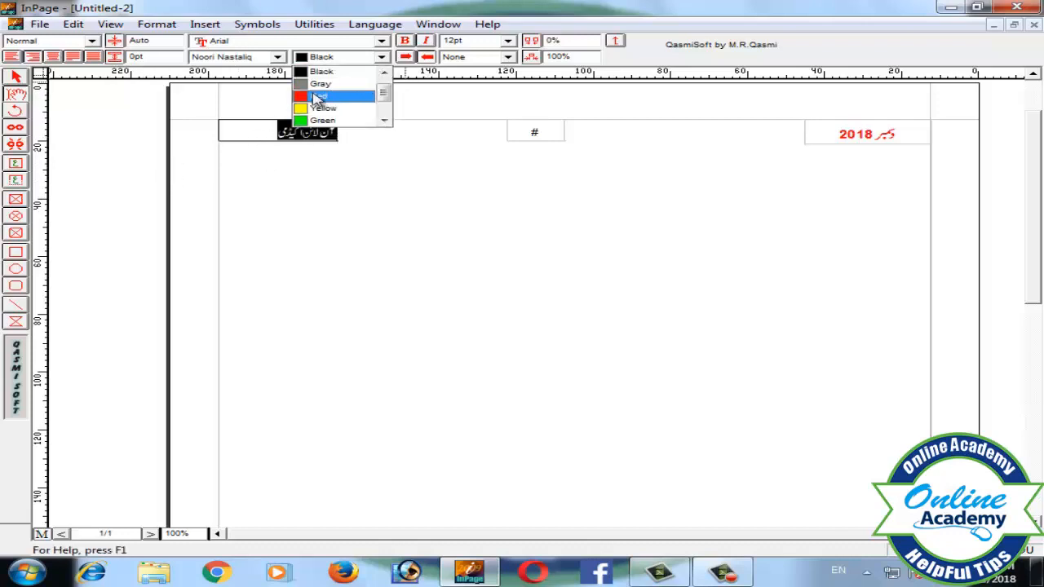
pyautogui.click(316, 97)
pyautogui.hotkey('ctrl', 'b')
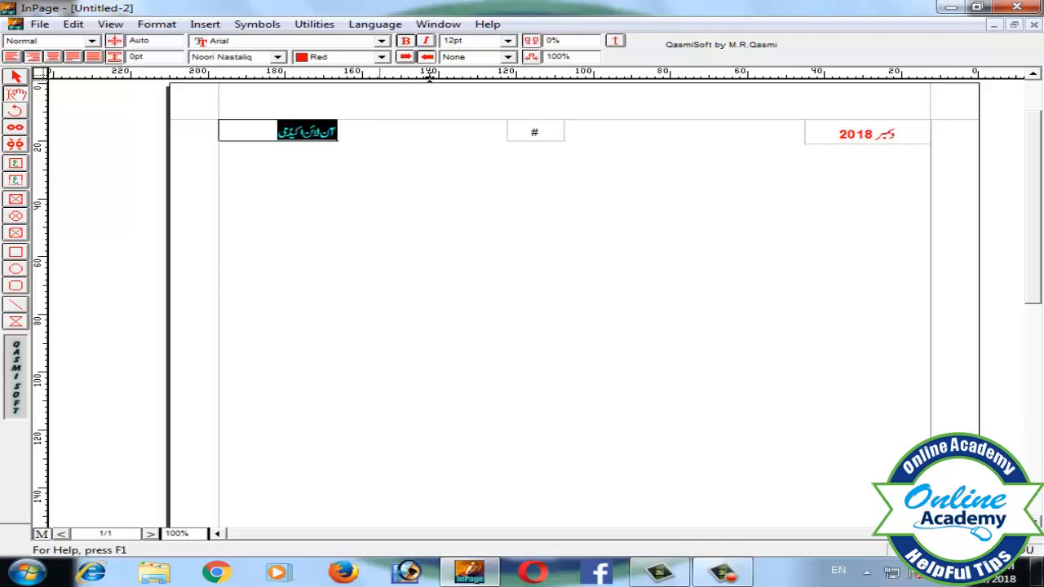
pyautogui.click(507, 40)
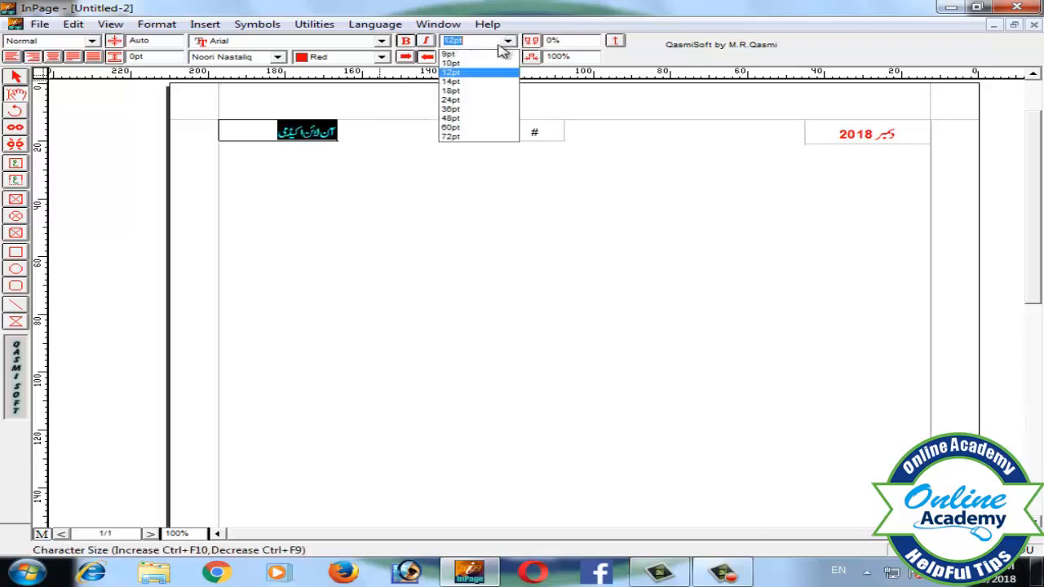
pyautogui.click(472, 83)
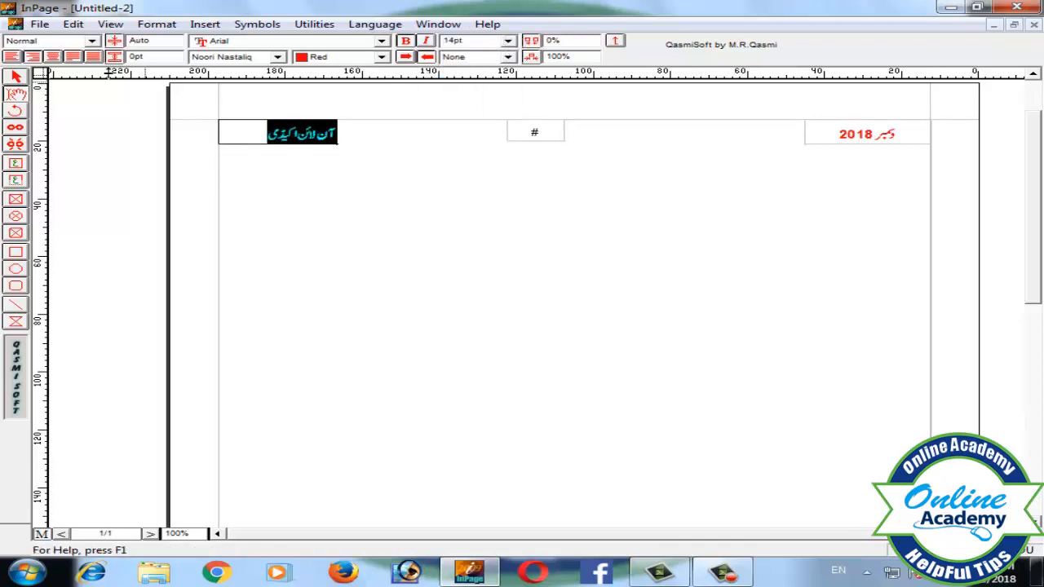
pyautogui.click(51, 57)
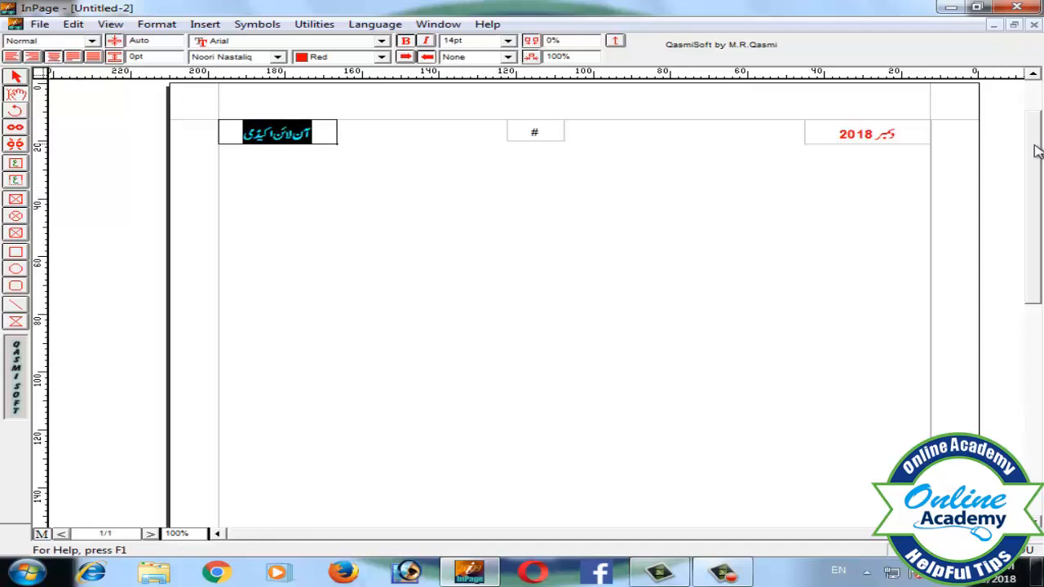
# Draw a text box in the master page's footer and enter کمپیوٹر کورس.
pyautogui.moveTo(1035, 145); pyautogui.dragTo(1024, 334)
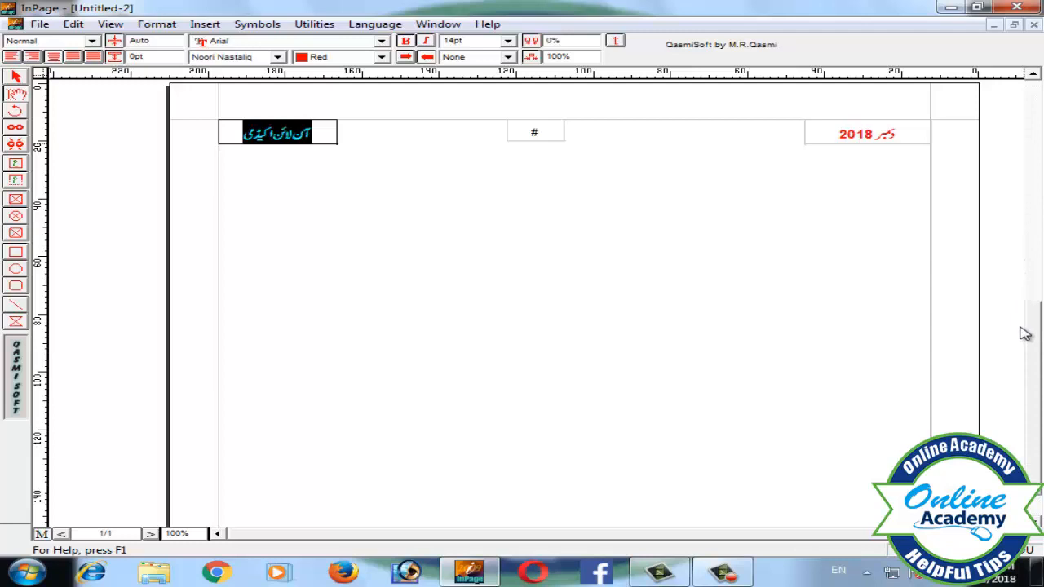
pyautogui.click(15, 180)
pyautogui.moveTo(511, 447); pyautogui.dragTo(632, 468)
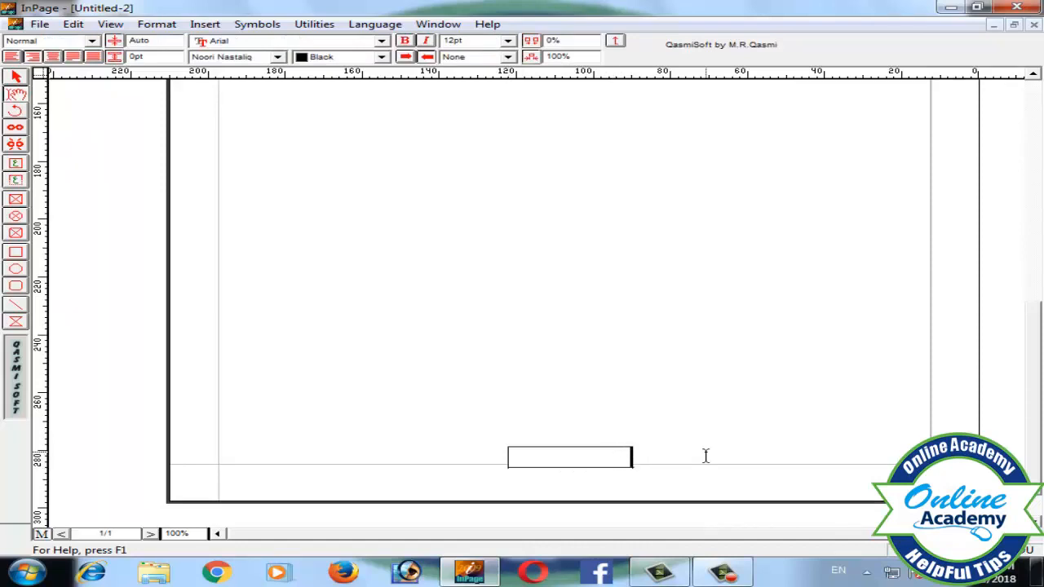
pyautogui.write('کمپیوٹر کورس')
# Centre the footer text and set it to 14 pt.
pyautogui.moveTo(585, 463); pyautogui.dragTo(652, 456)
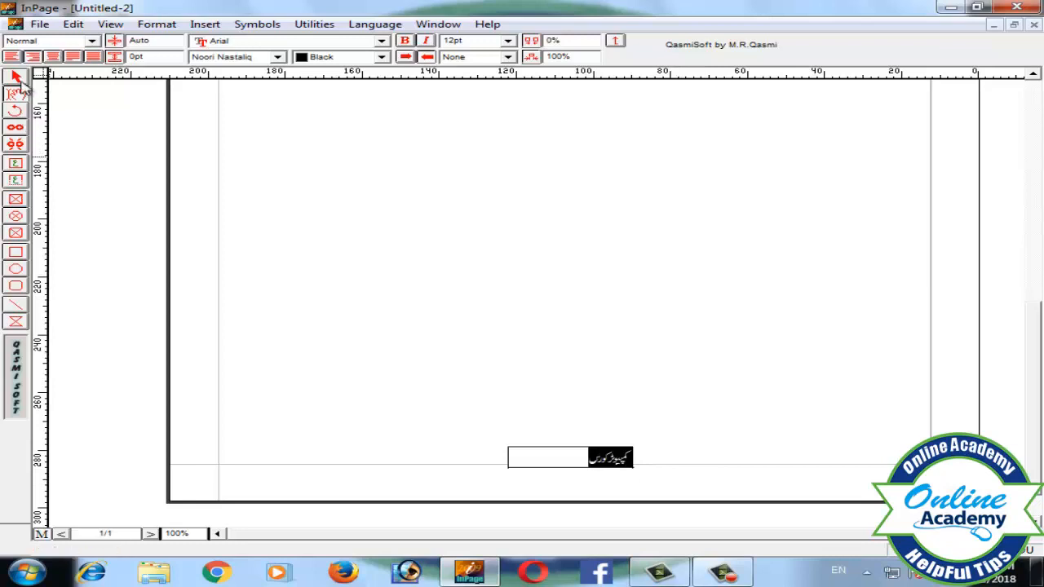
pyautogui.click(52, 56)
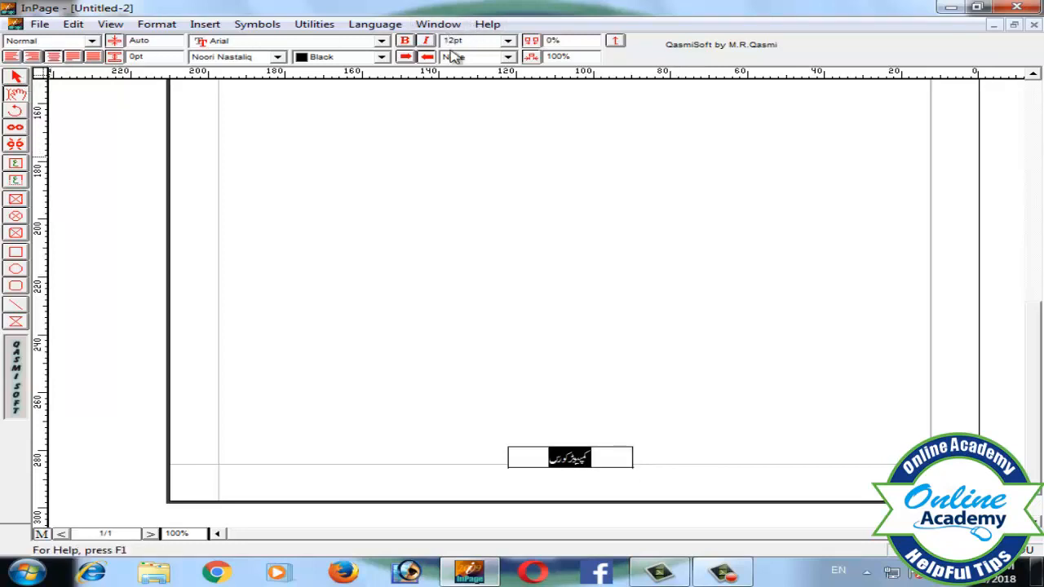
pyautogui.click(507, 41)
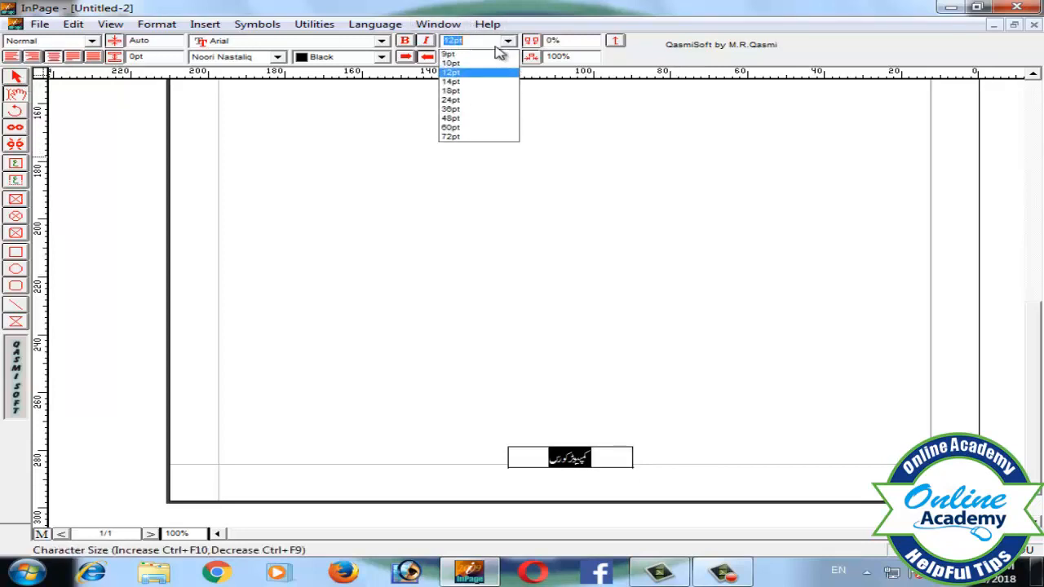
pyautogui.click(467, 83)
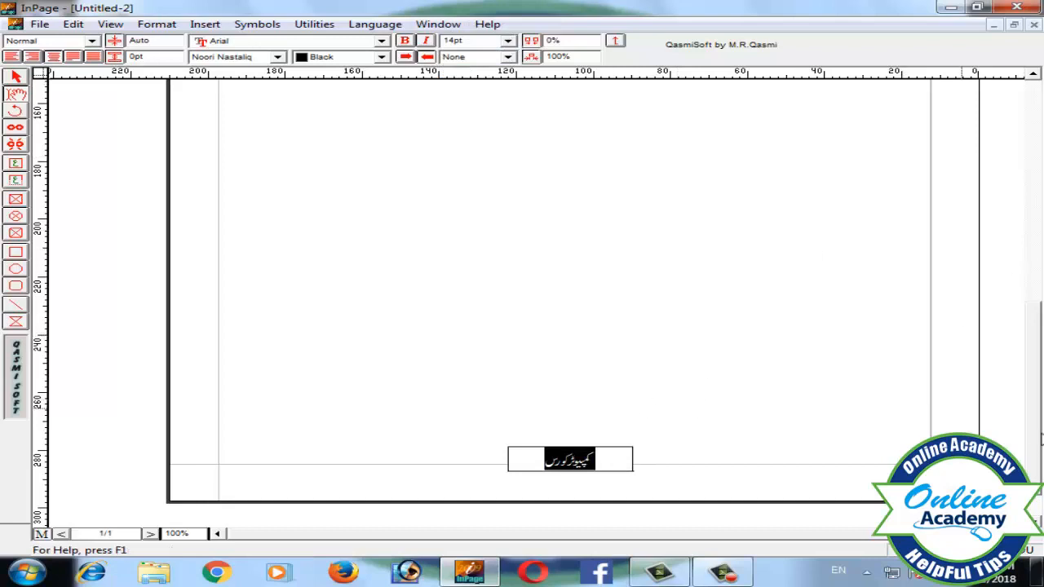
# Leave the master page and insert 10 pages into the document.
pyautogui.moveTo(1036, 448); pyautogui.dragTo(1002, 234)
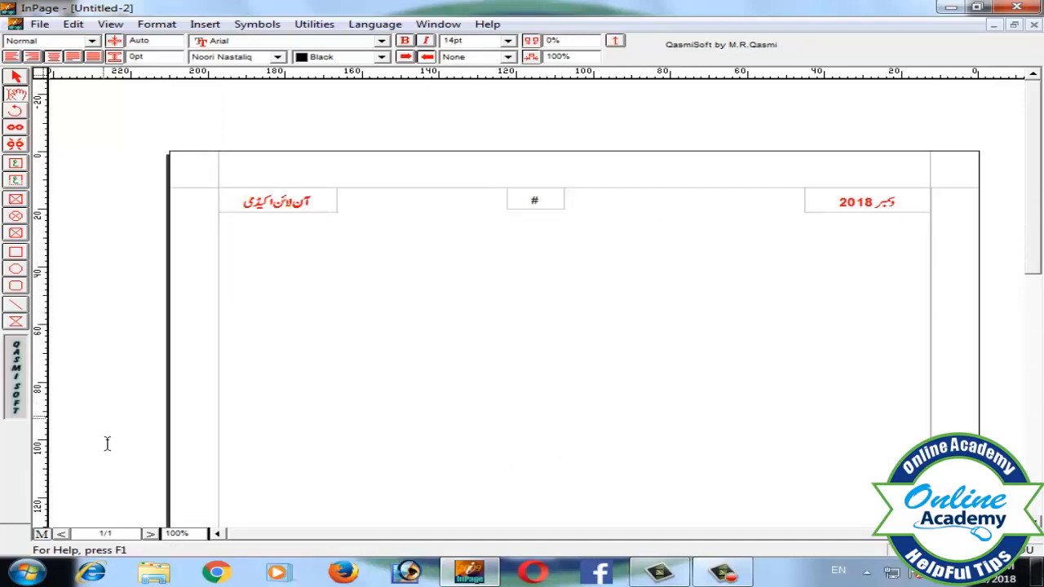
pyautogui.click(42, 534)
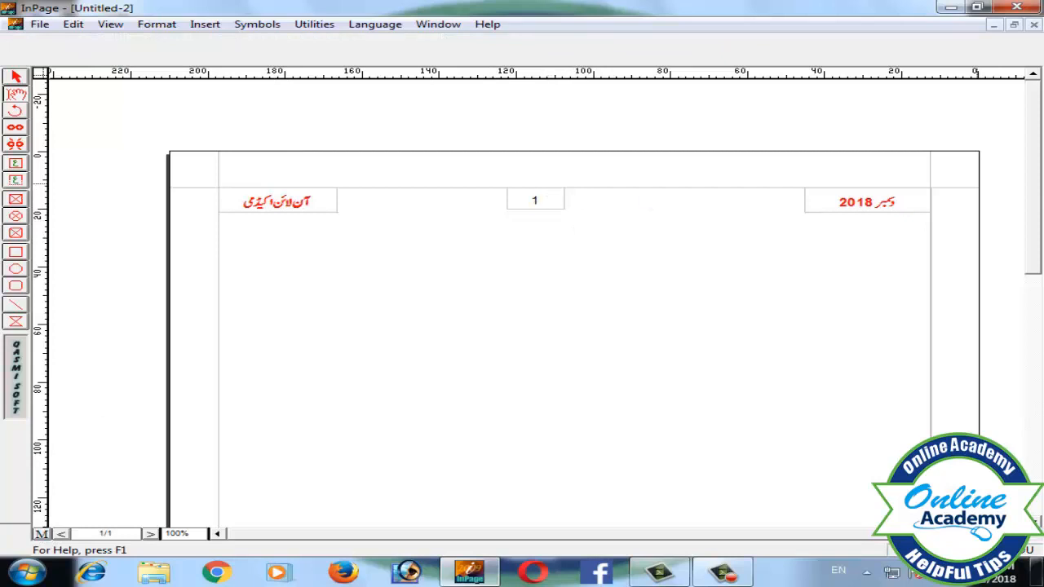
pyautogui.moveTo(1038, 180); pyautogui.dragTo(1019, 449)
pyautogui.moveTo(1033, 367); pyautogui.dragTo(1032, 228)
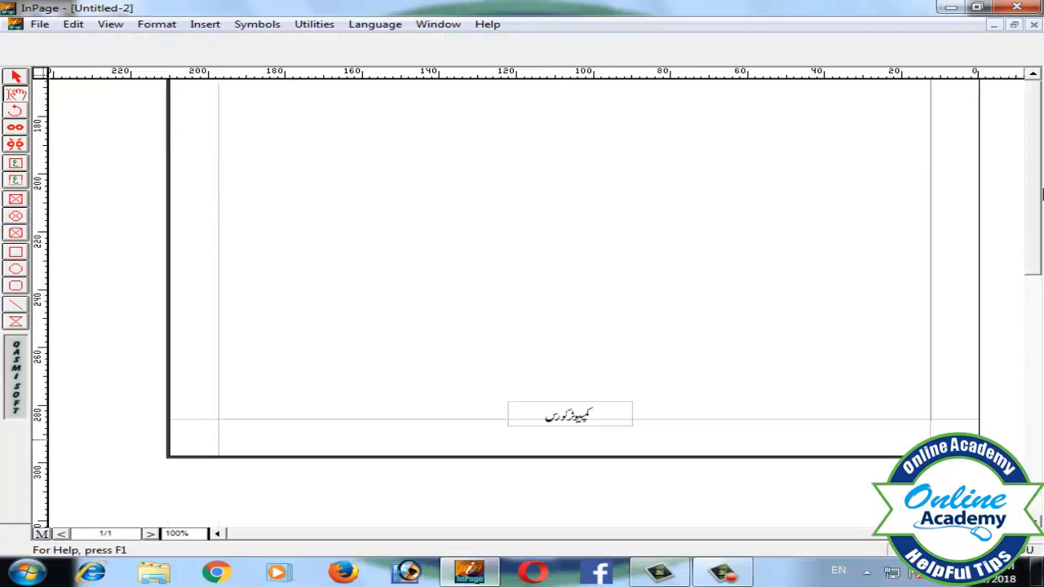
pyautogui.click(545, 330)
pyautogui.hotkey('alt', 'i')
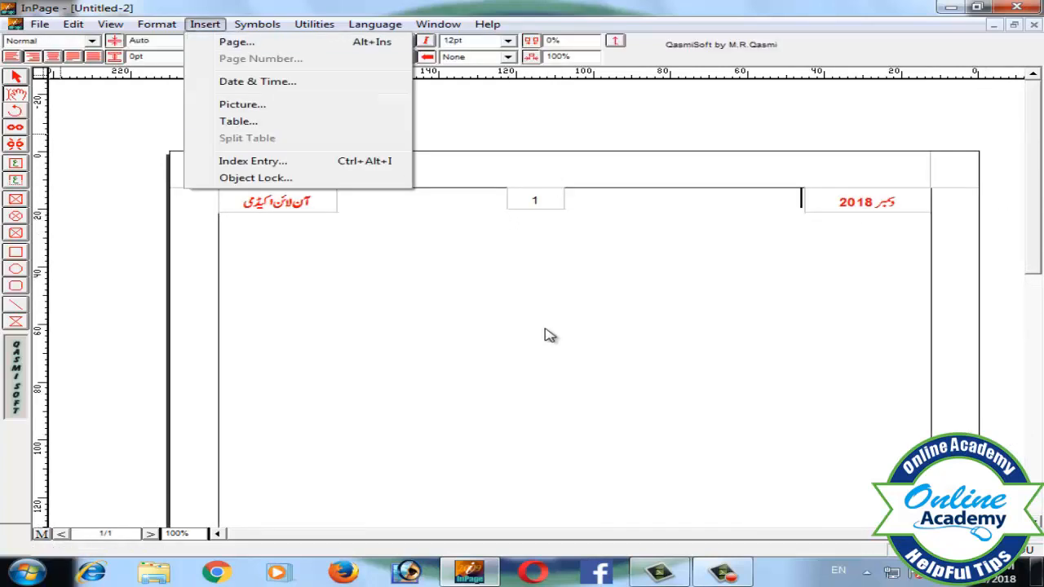
pyautogui.click(544, 329)
pyautogui.click(204, 25)
pyautogui.click(227, 39)
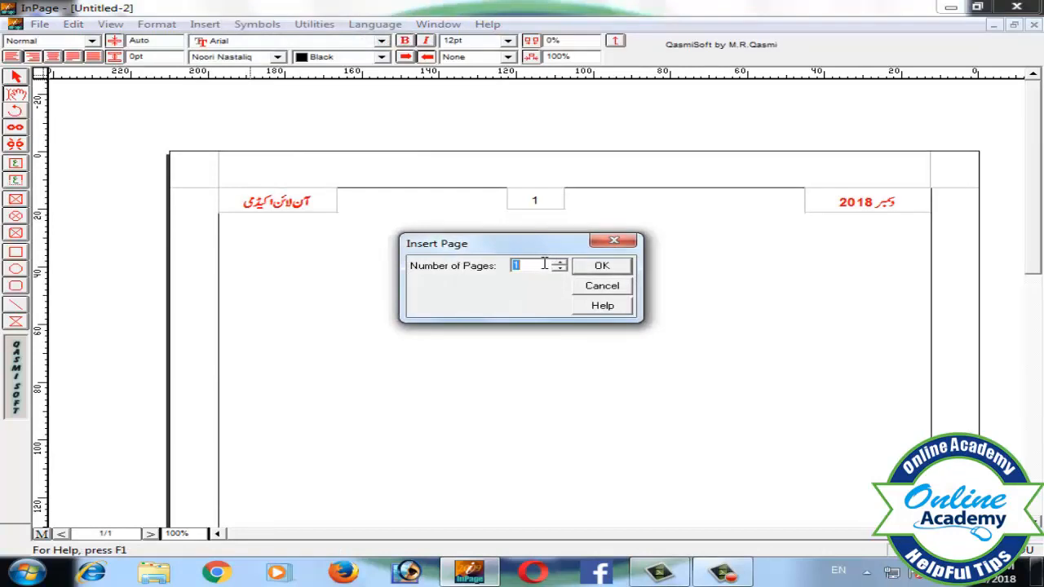
pyautogui.write('10')
pyautogui.press('Return')
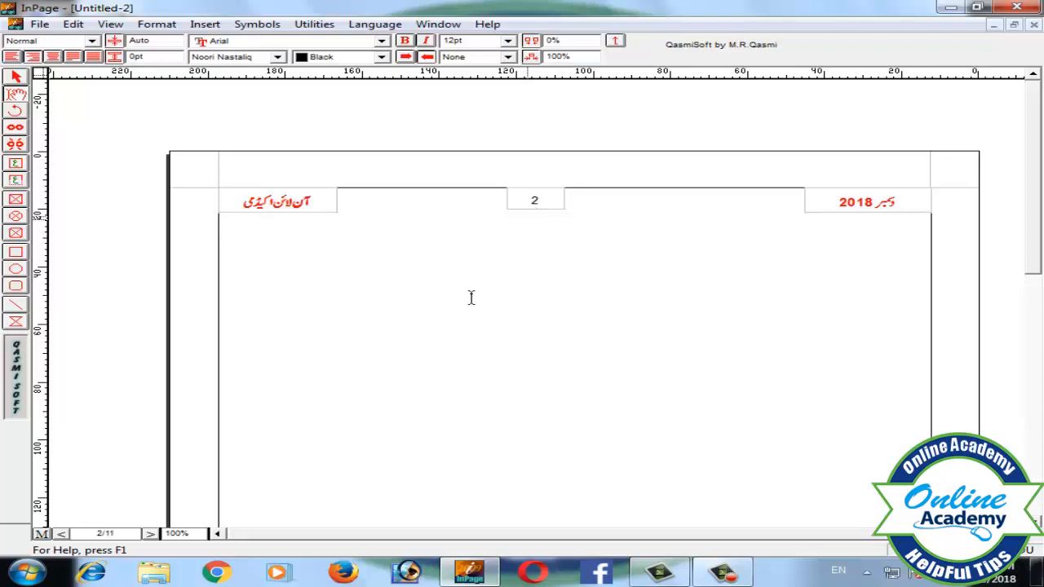
# Step through the document pages to check the header and page numbers.
pyautogui.click(150, 535)
pyautogui.click(63, 534)
pyautogui.click(64, 534)
pyautogui.click(64, 534)
pyautogui.click(63, 534)
pyautogui.click(63, 534)
pyautogui.click(63, 534)
pyautogui.click(63, 534)
pyautogui.click(64, 534)
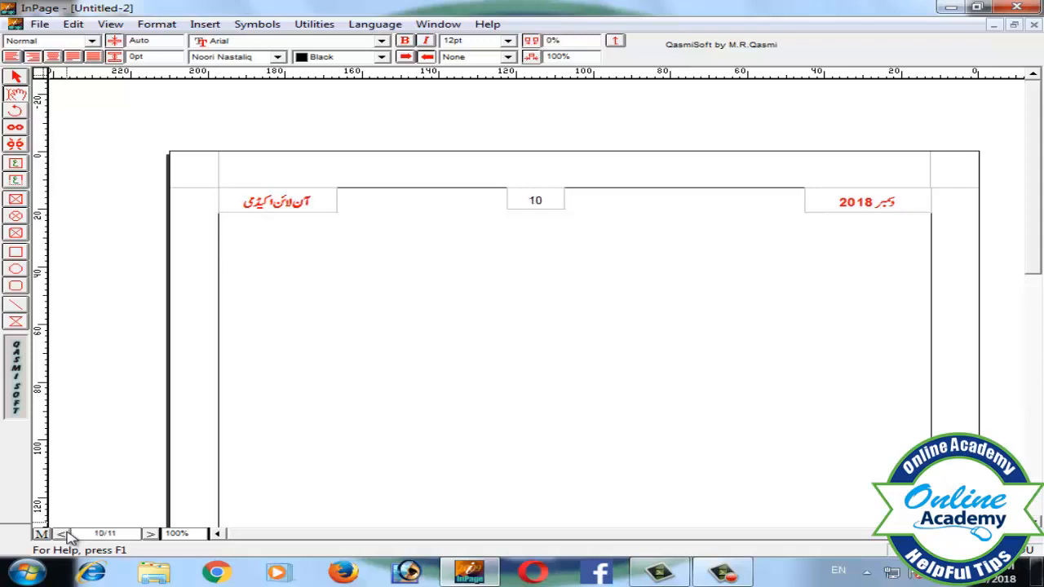
pyautogui.click(64, 534)
# Scroll and page through the later pages to check the footer and header.
pyautogui.moveTo(1037, 189); pyautogui.dragTo(1019, 440)
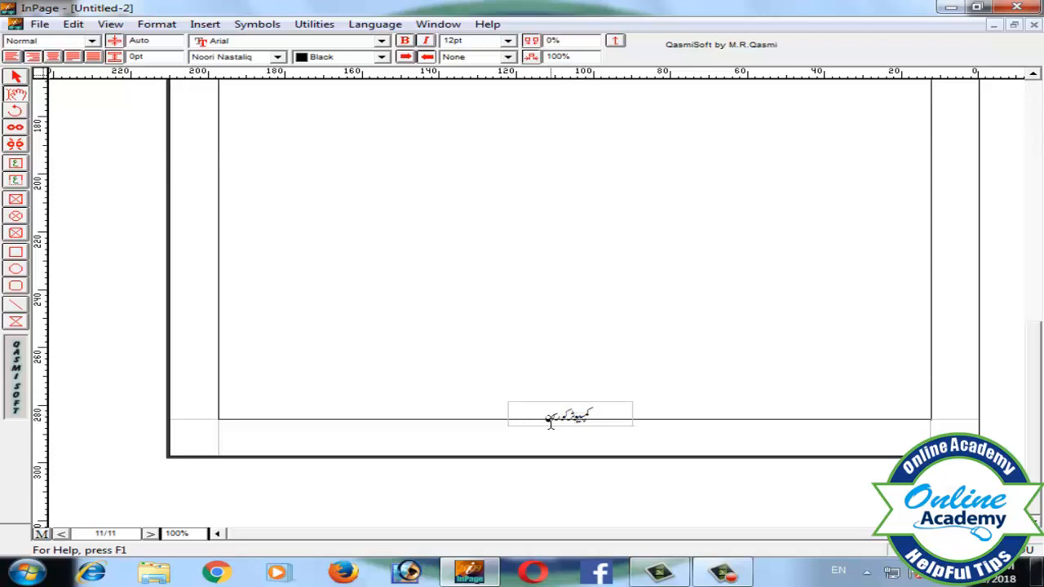
pyautogui.click(150, 533)
pyautogui.click(150, 533)
pyautogui.click(150, 533)
pyautogui.click(150, 533)
pyautogui.moveTo(1040, 449); pyautogui.dragTo(1042, 209)
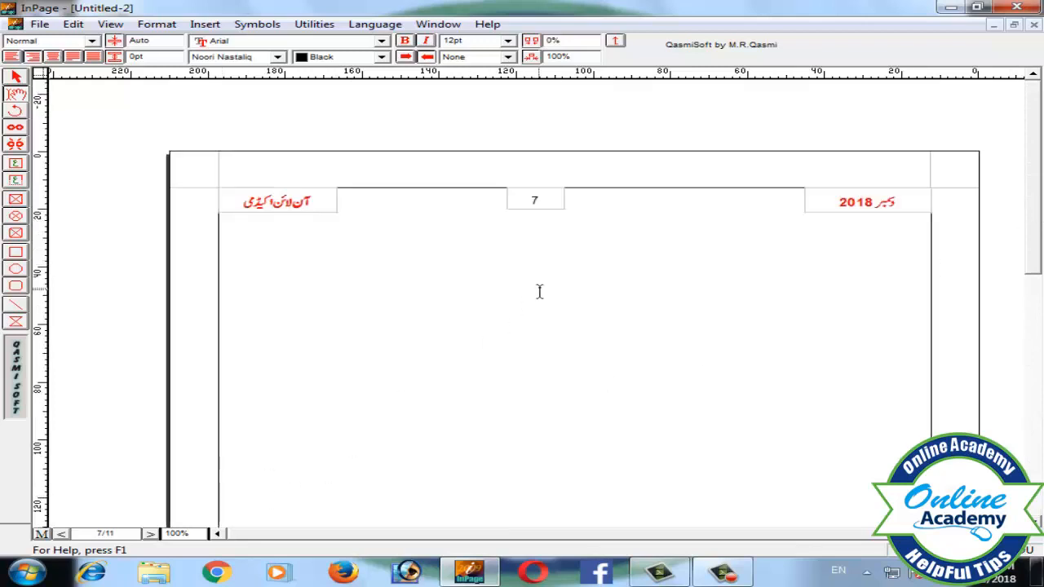